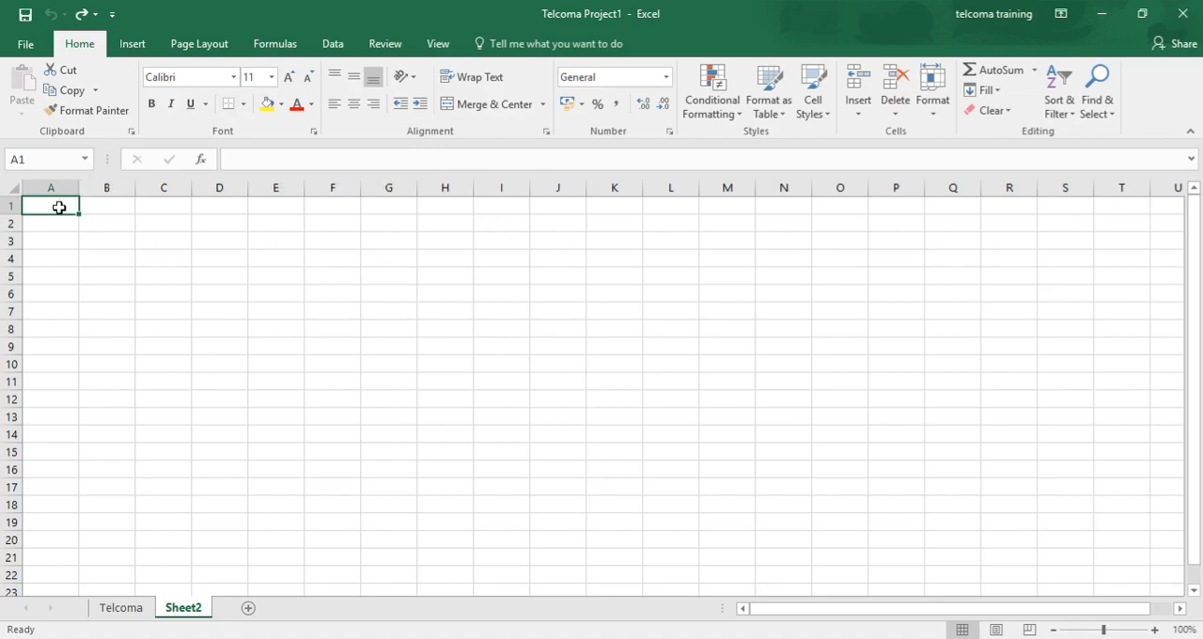
Step: Enter the text "telcoma" in cell A1 and reselect the cell
type("telcoma")
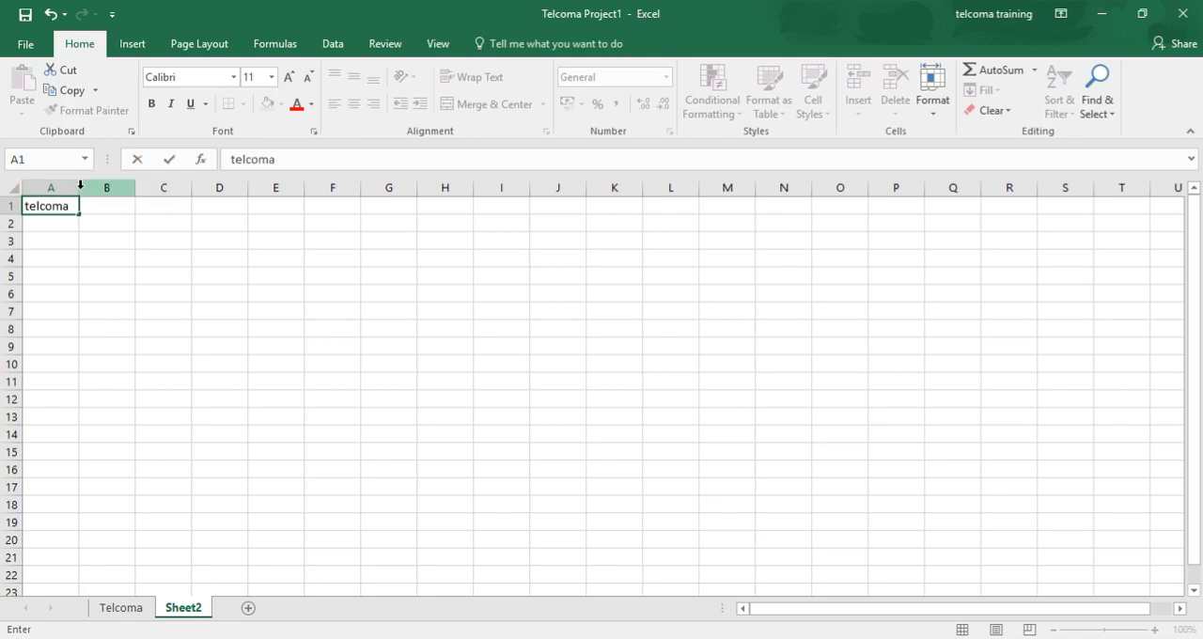
left_click(91, 205)
left_click(62, 205)
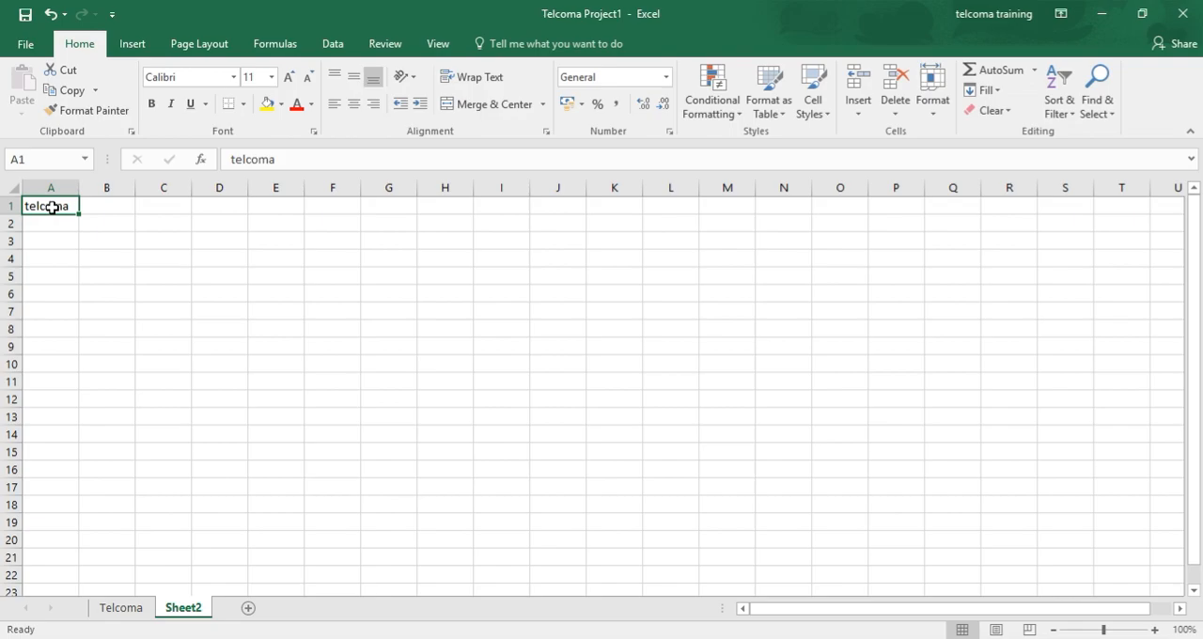
Step: Set the font of cell A1 to Arial Black and widen column A to fit the text
left_click(233, 77)
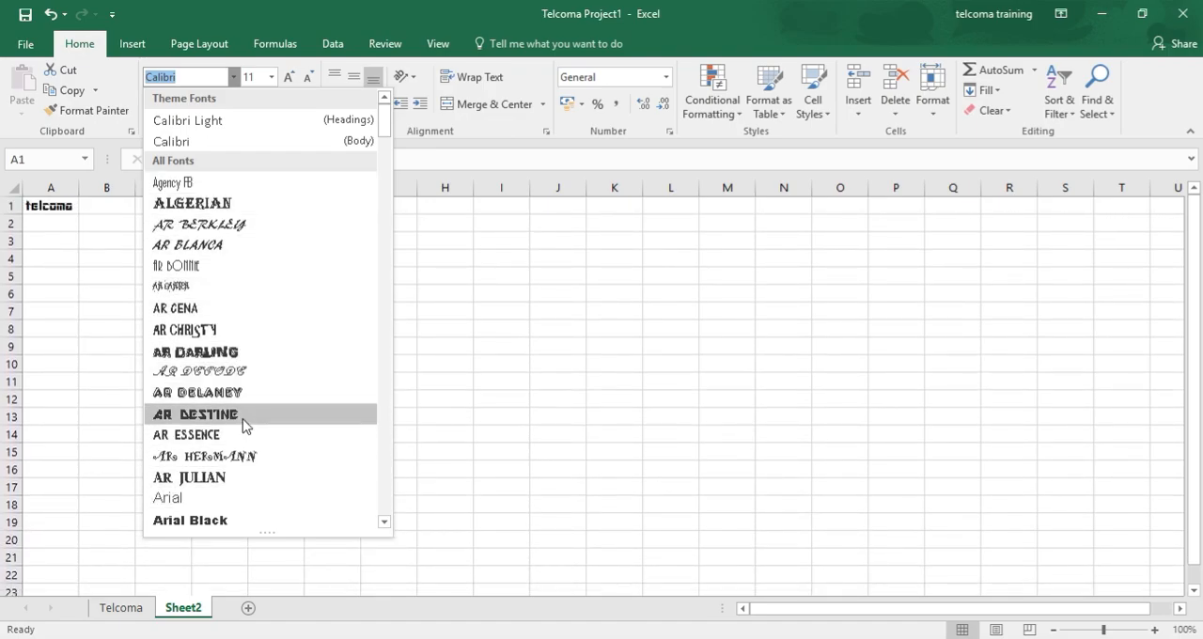
left_click(236, 522)
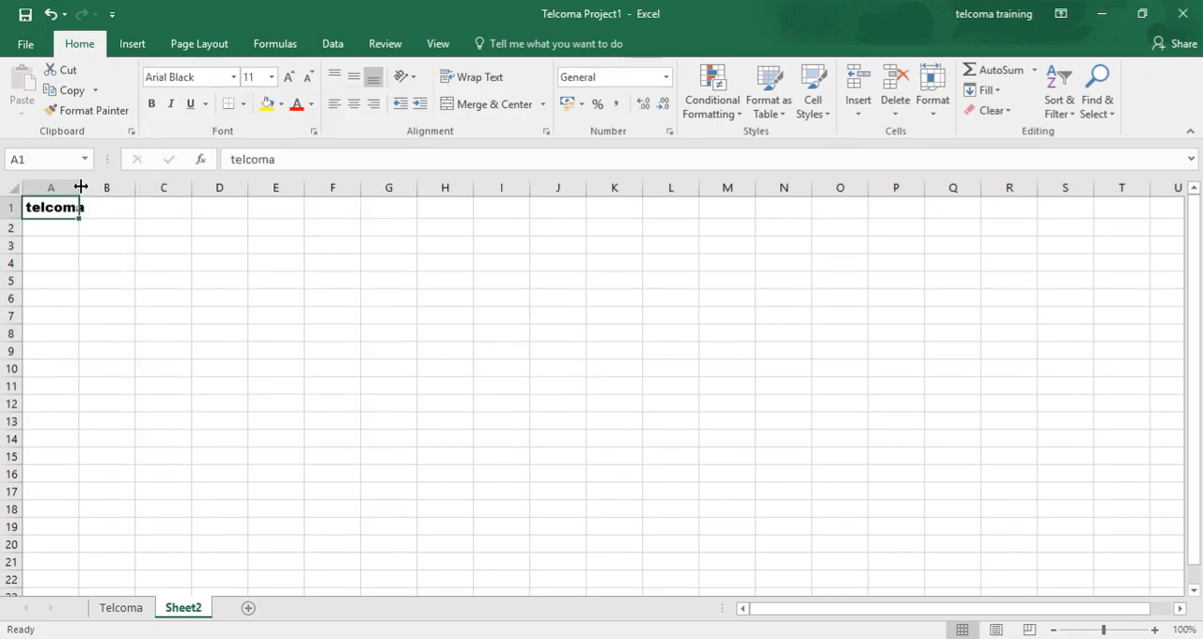
left_click_drag(81, 186, 128, 187)
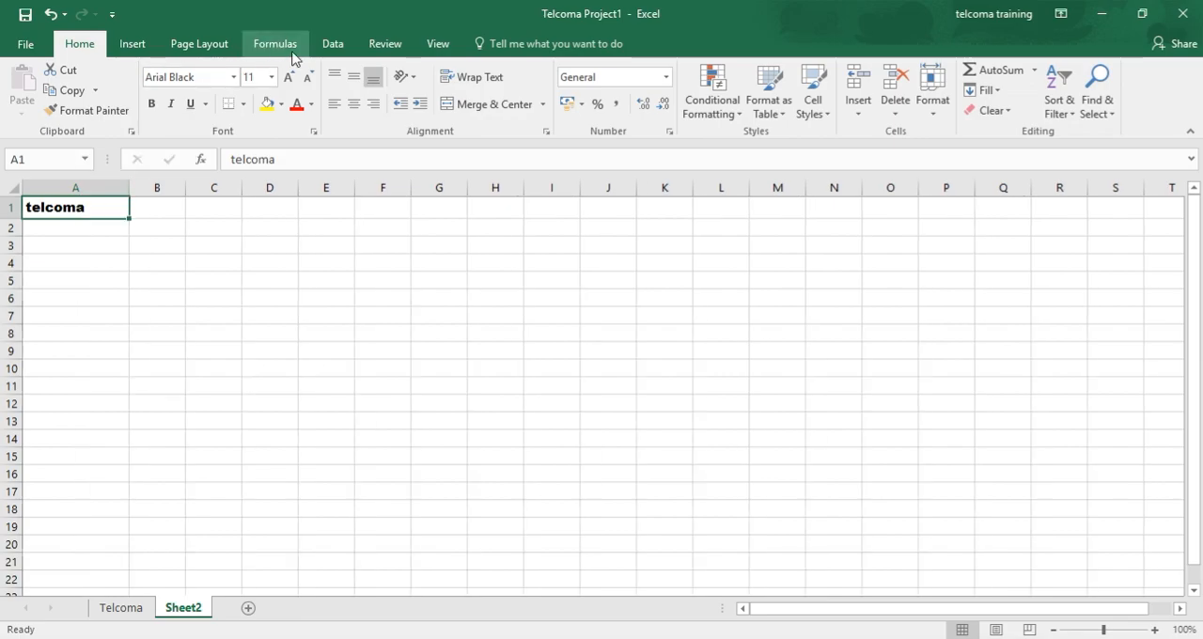
Step: Set the font size of cell A1 to 22 and colour its text red
left_click(271, 77)
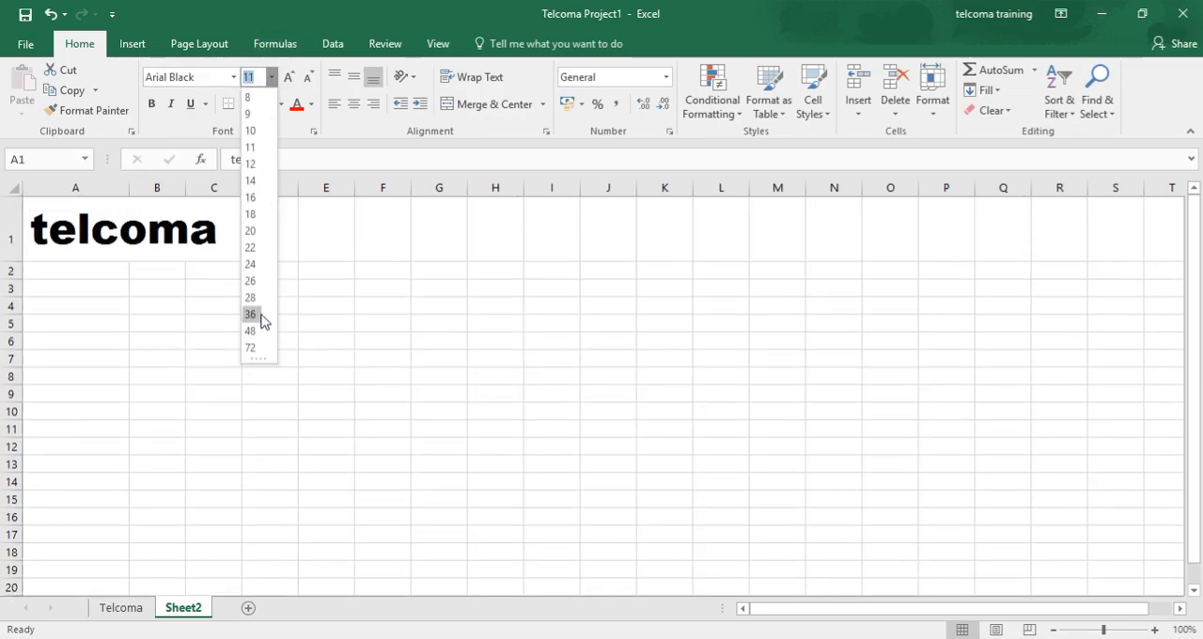
left_click(252, 249)
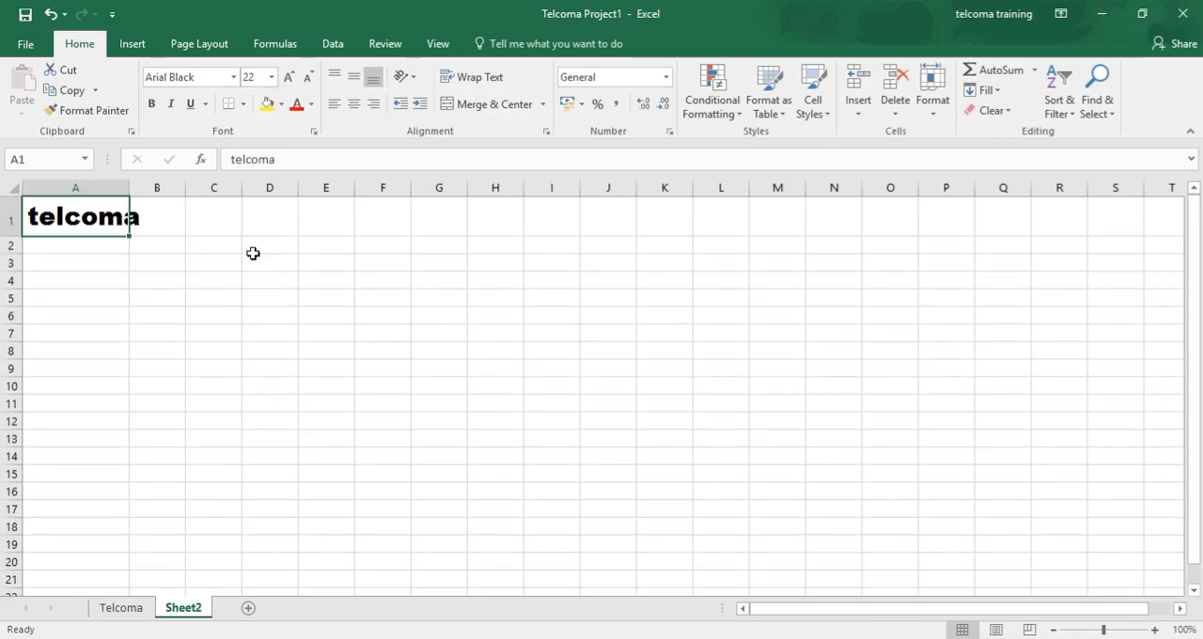
left_click(299, 106)
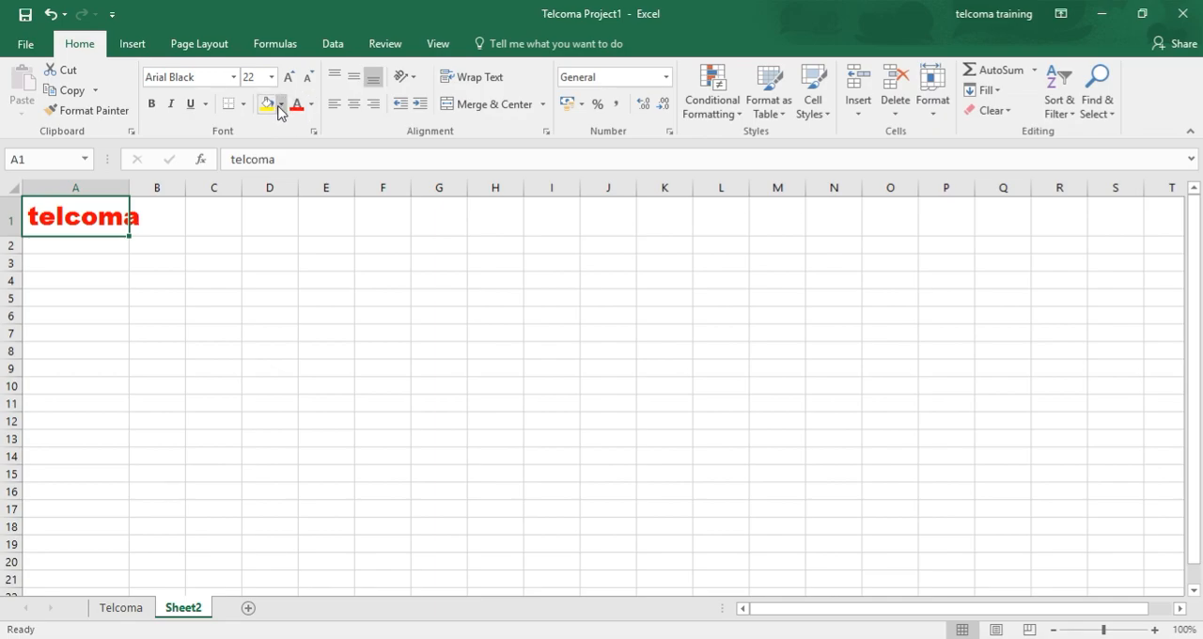
Step: Fill cell A1 with the standard green colour
left_click(282, 105)
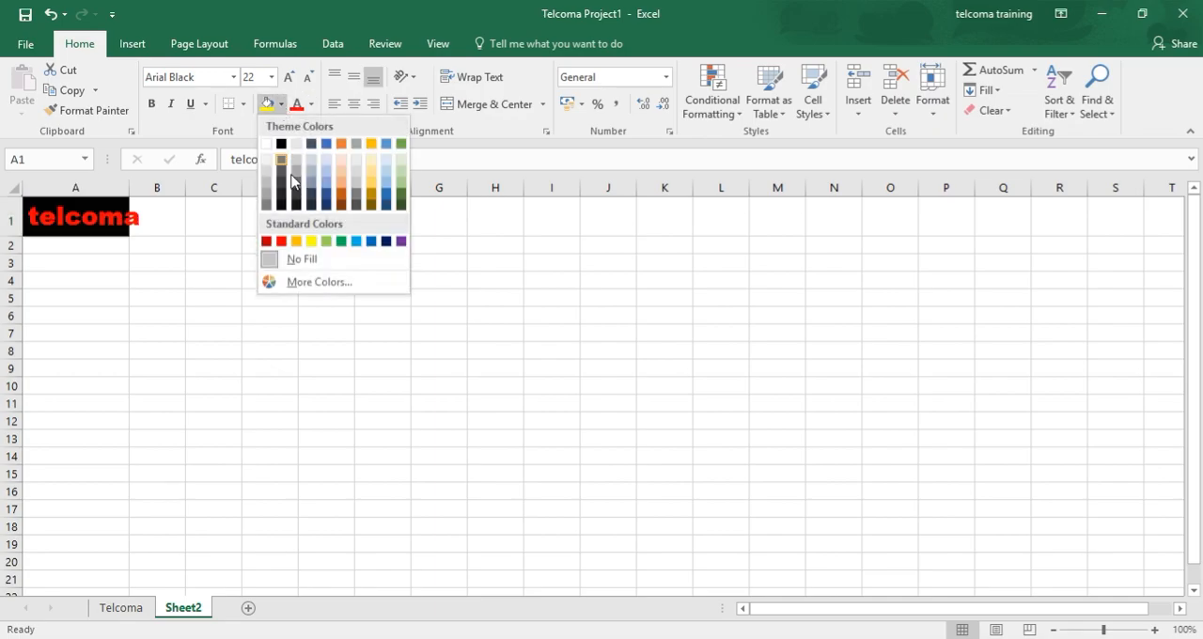
left_click(344, 244)
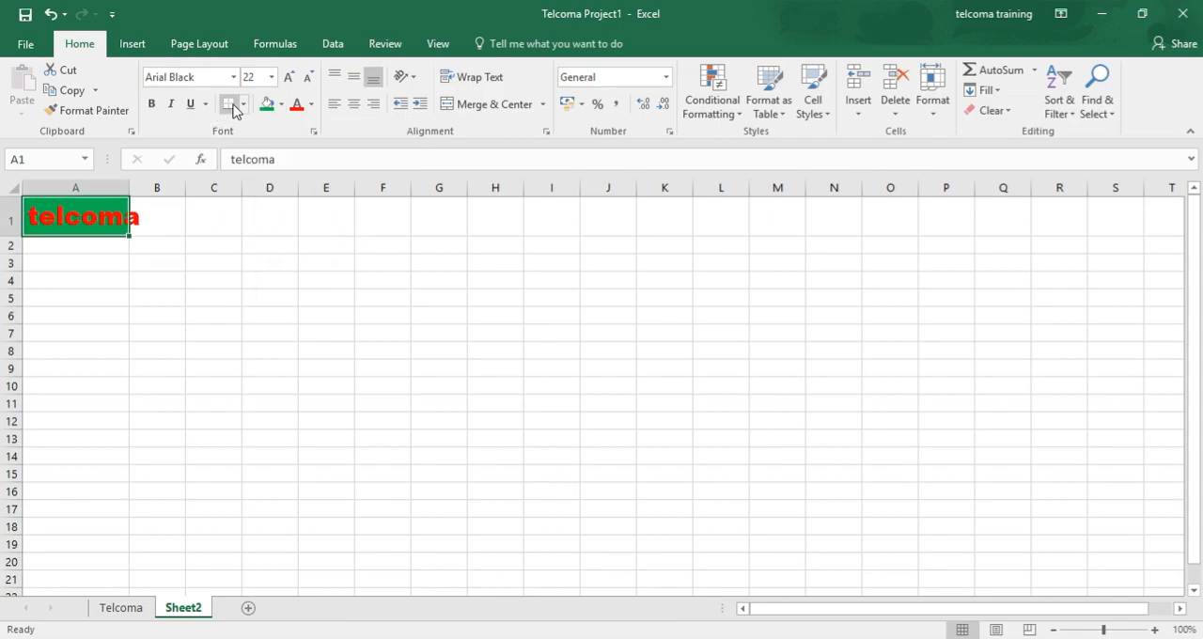
Step: Underline the text in cell A1 and set its font size to 9
left_click(191, 104)
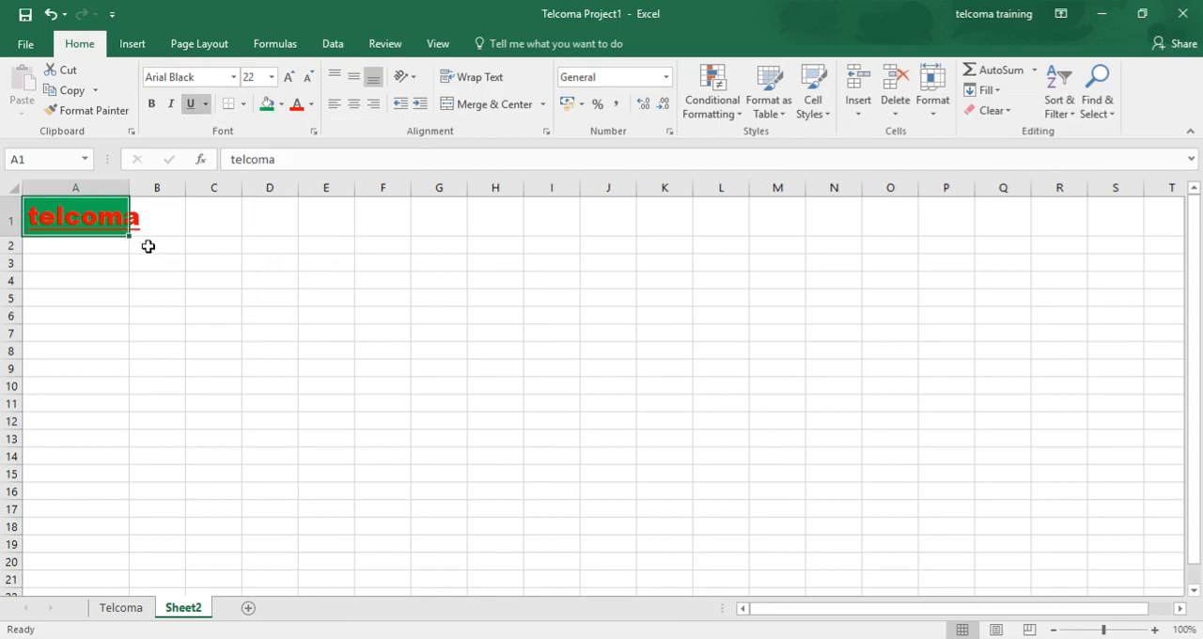
left_click(271, 78)
left_click(249, 114)
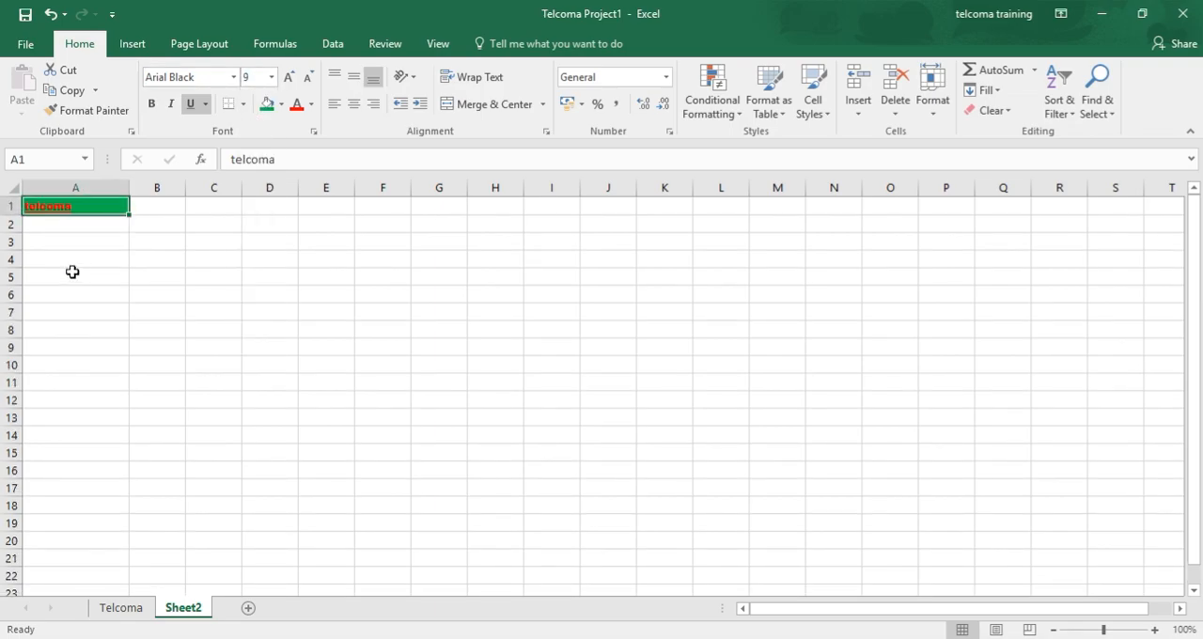
Step: Fill cell A5 with a light blue-gray theme colour
left_click(60, 274)
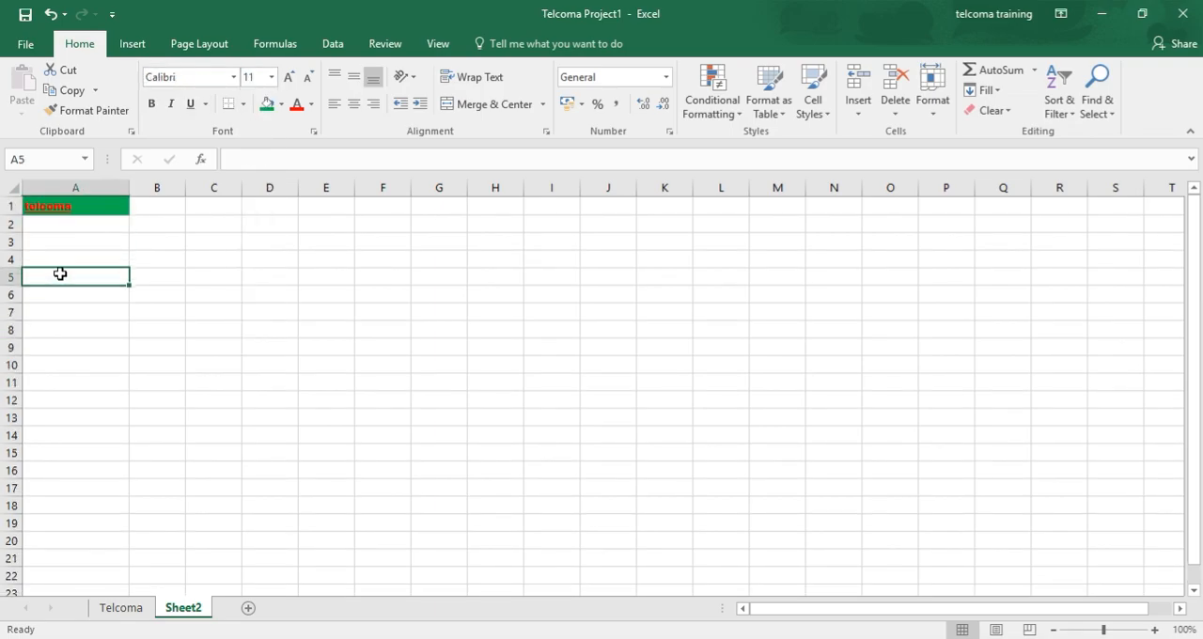
left_click(281, 104)
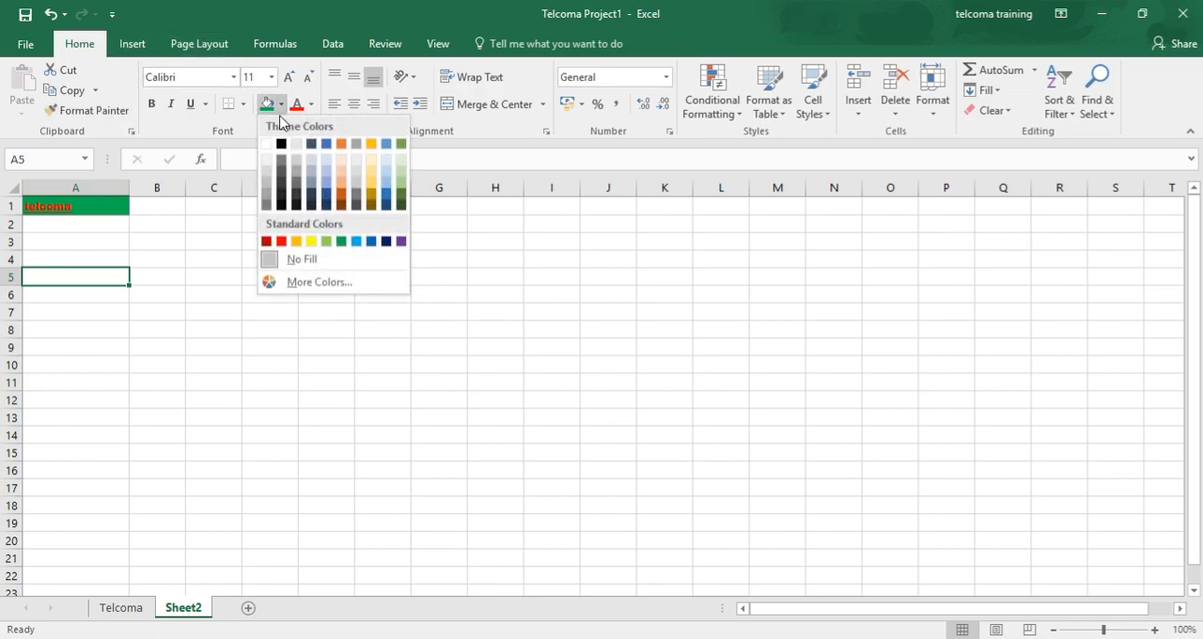
left_click(320, 181)
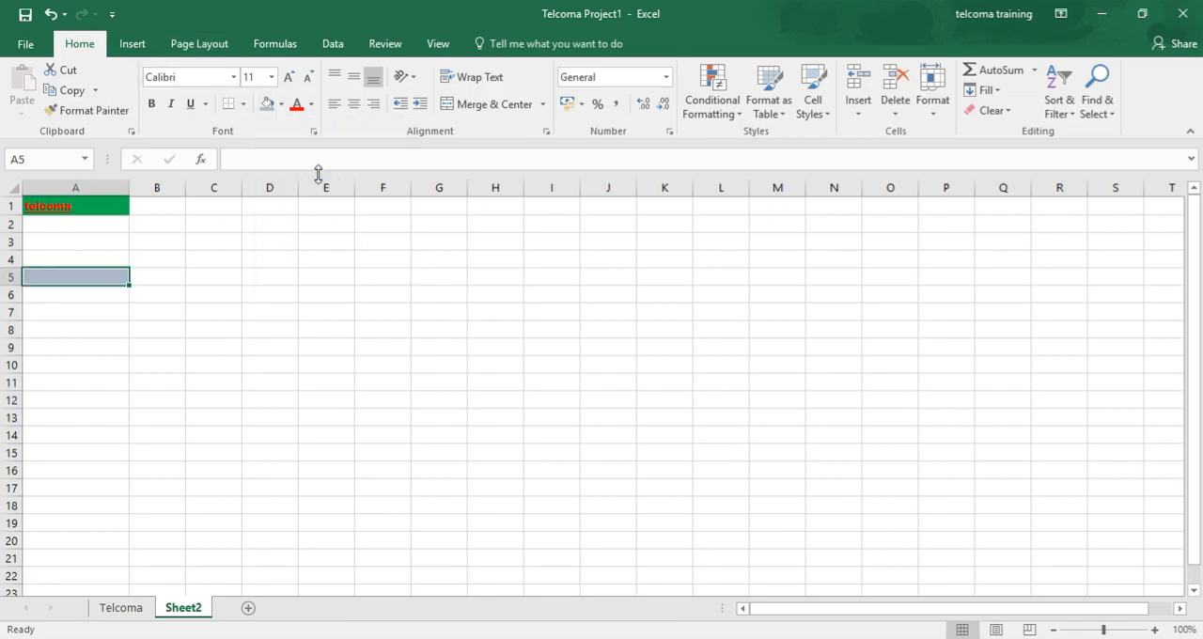
Step: Change the fill of cell A1 to a light blue theme colour
left_click(74, 208)
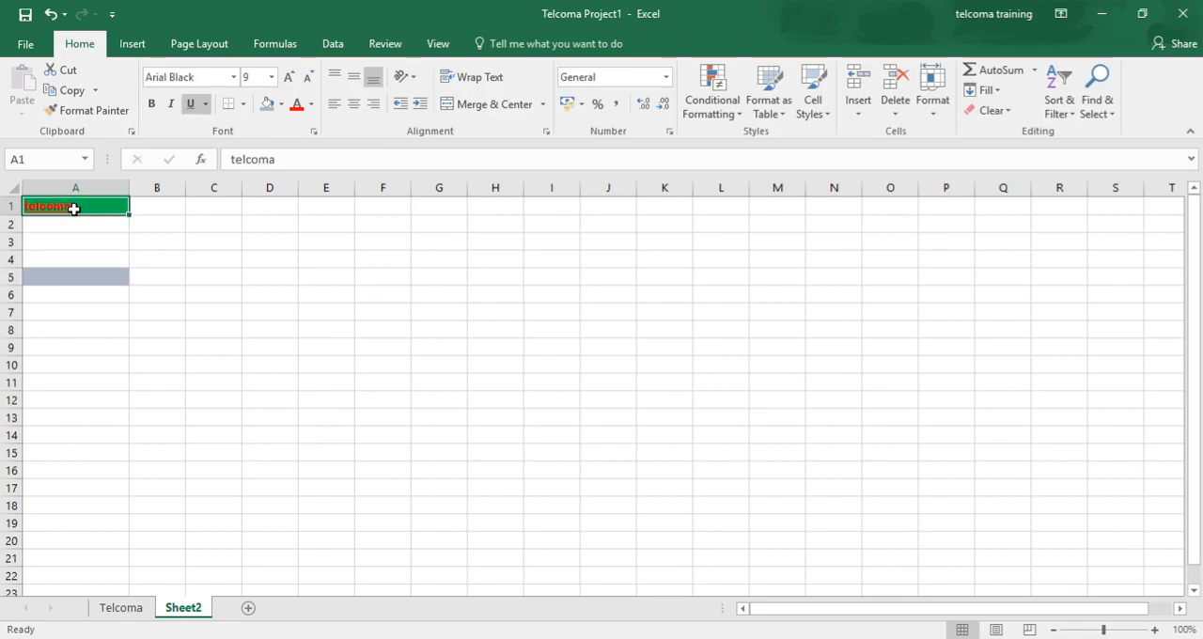
left_click(280, 104)
left_click(323, 172)
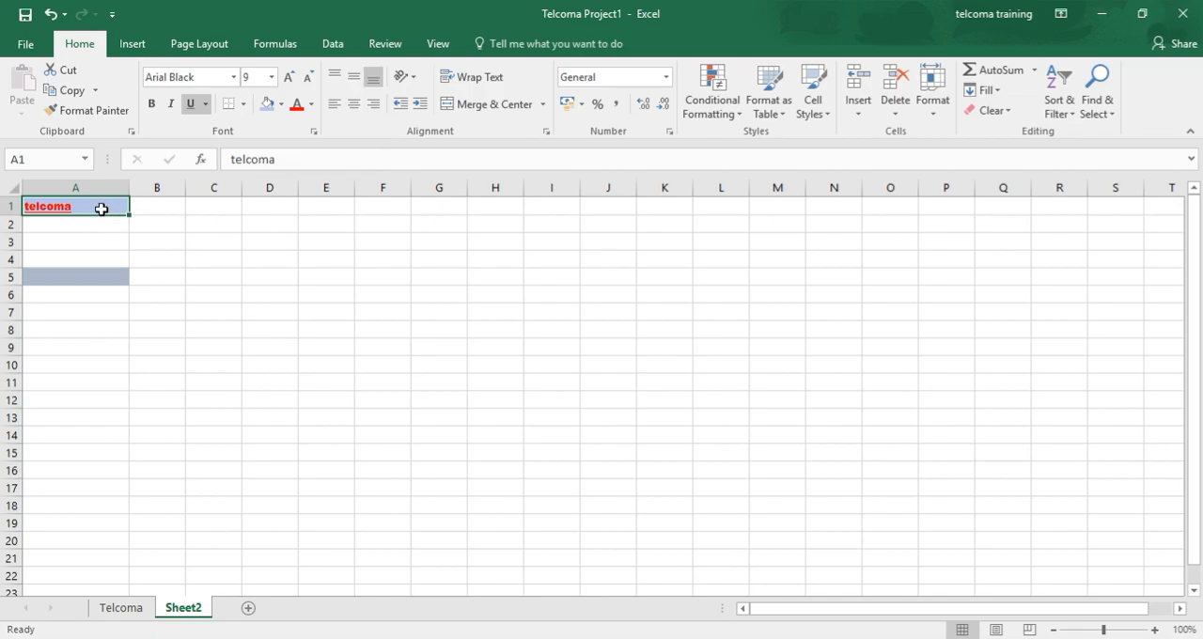
Step: Set the font size of cell A1 to 10 and make its text italic
right_click(102, 208)
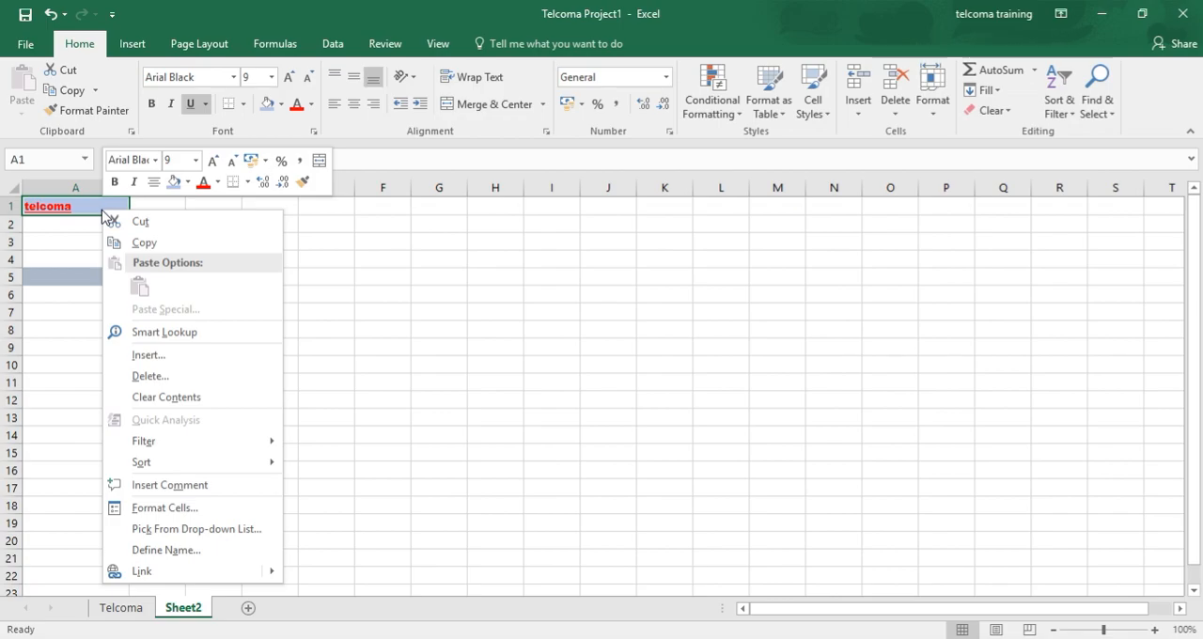
left_click(195, 160)
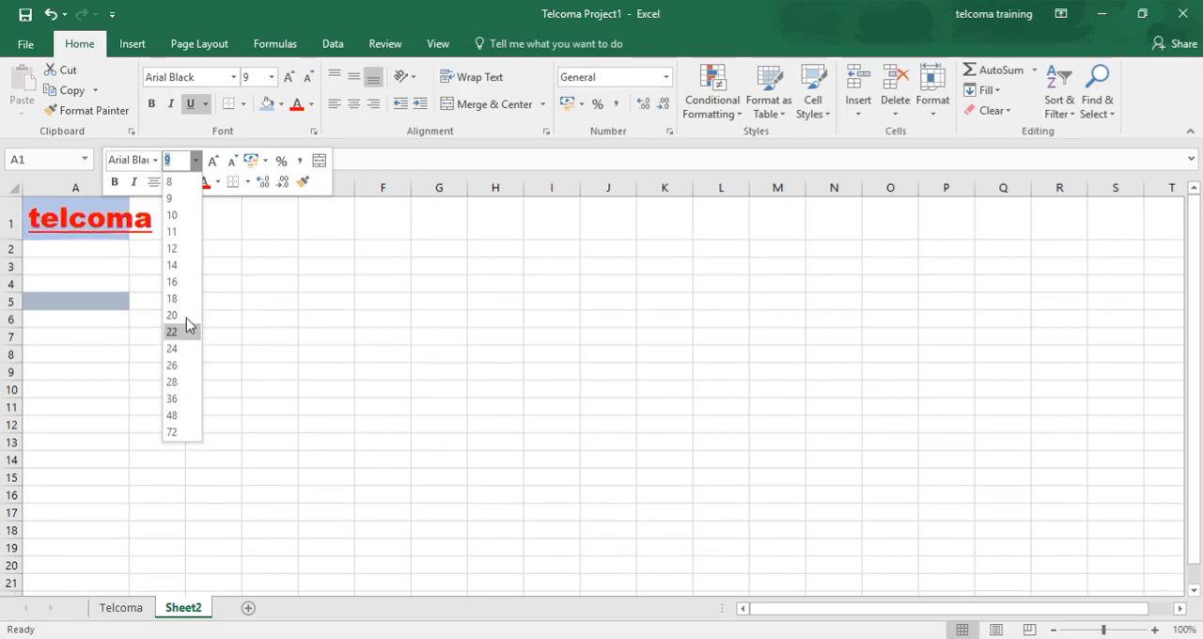
left_click(176, 213)
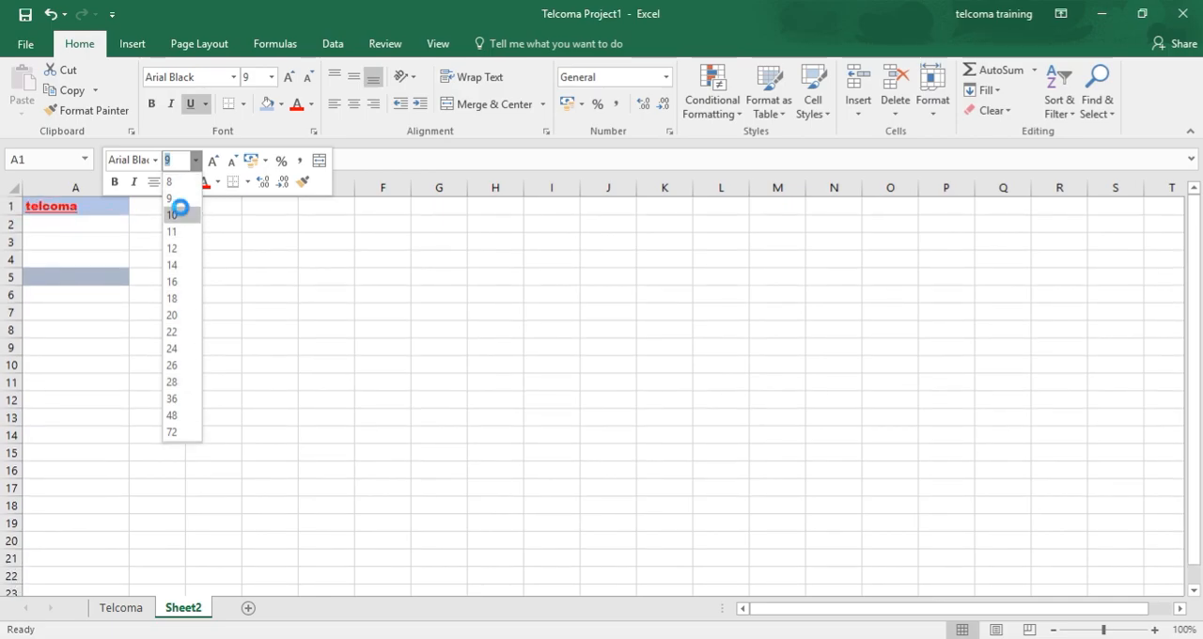
left_click(133, 183)
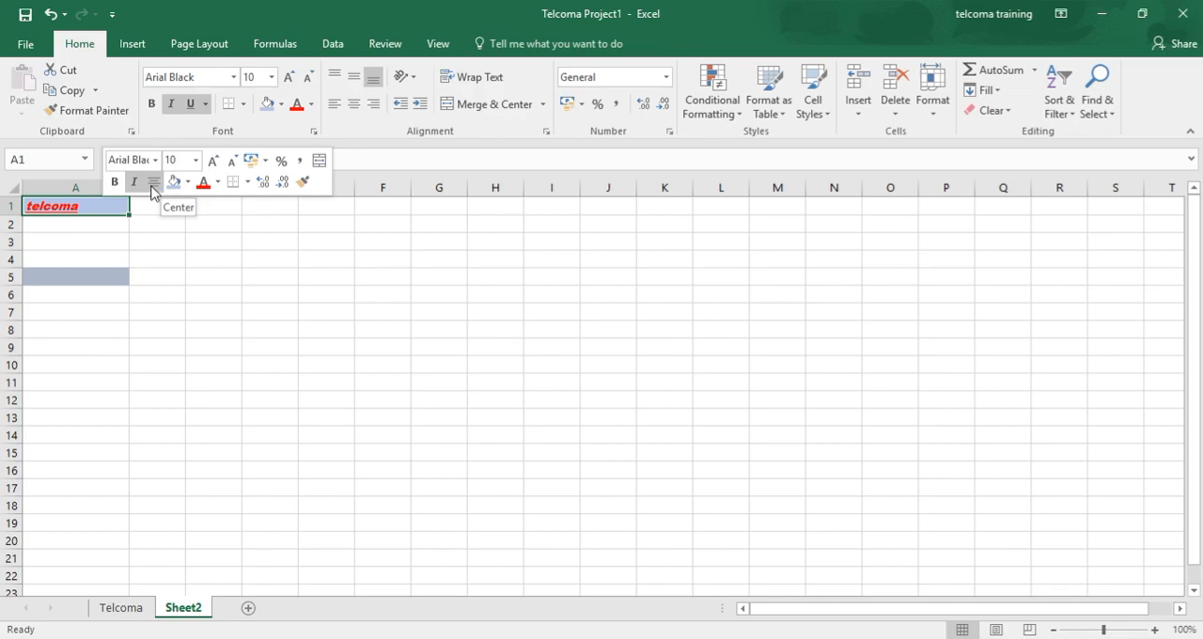
Step: Turn centre alignment on and off again for cell A1, and decrease its font size to 8
left_click(153, 185)
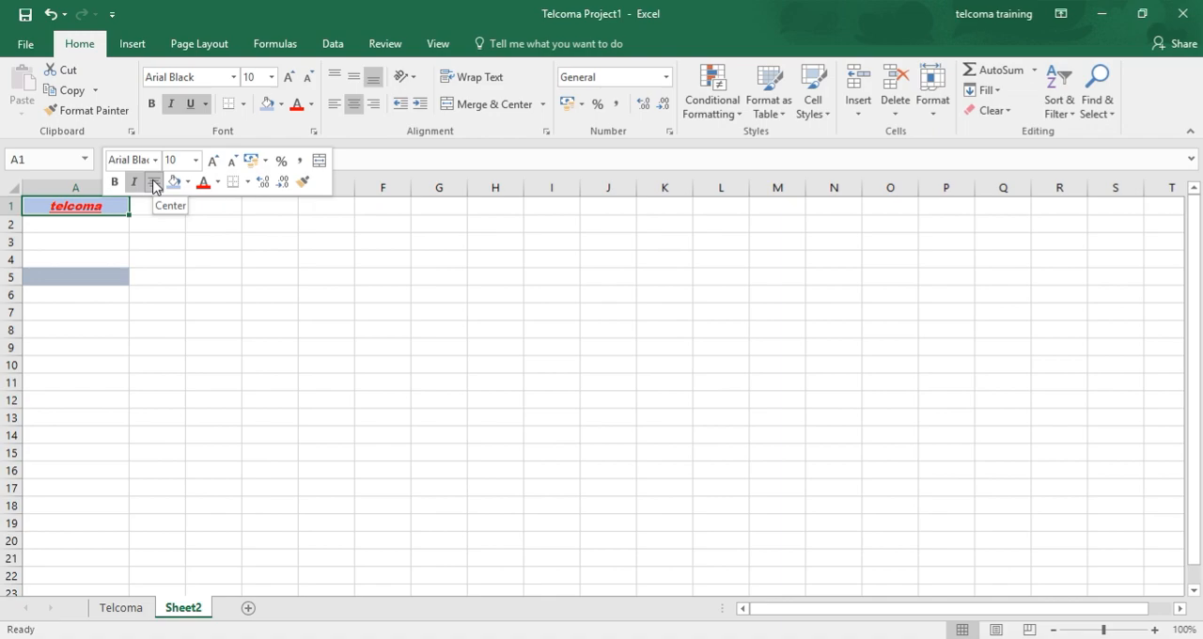
left_click(153, 185)
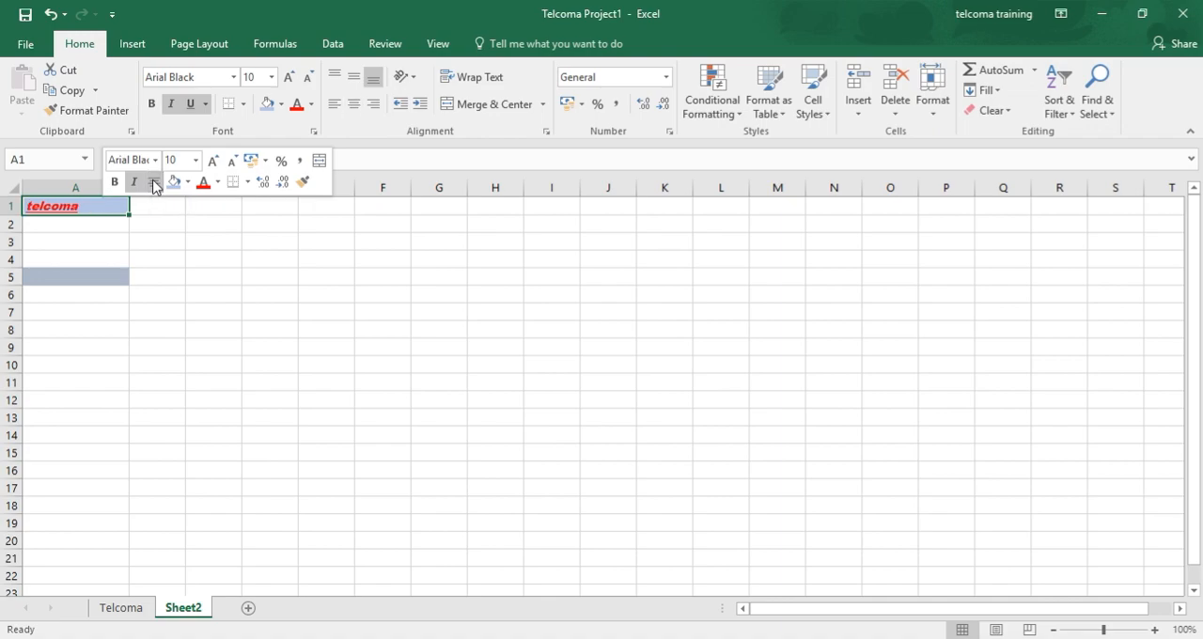
left_click(234, 163)
left_click(233, 163)
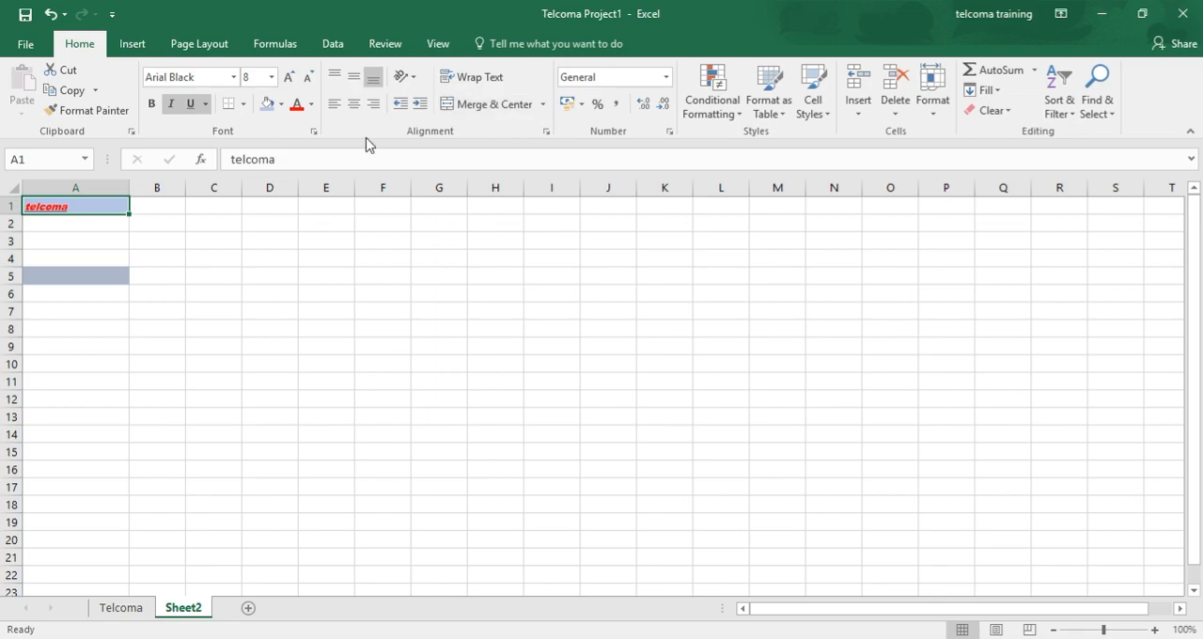
Step: Increase the indent of the text in cell A1 repeatedly to shift it towards the cell's right edge
left_click(420, 105)
left_click(420, 105)
left_click(420, 105)
left_click(421, 105)
left_click(420, 105)
left_click(420, 105)
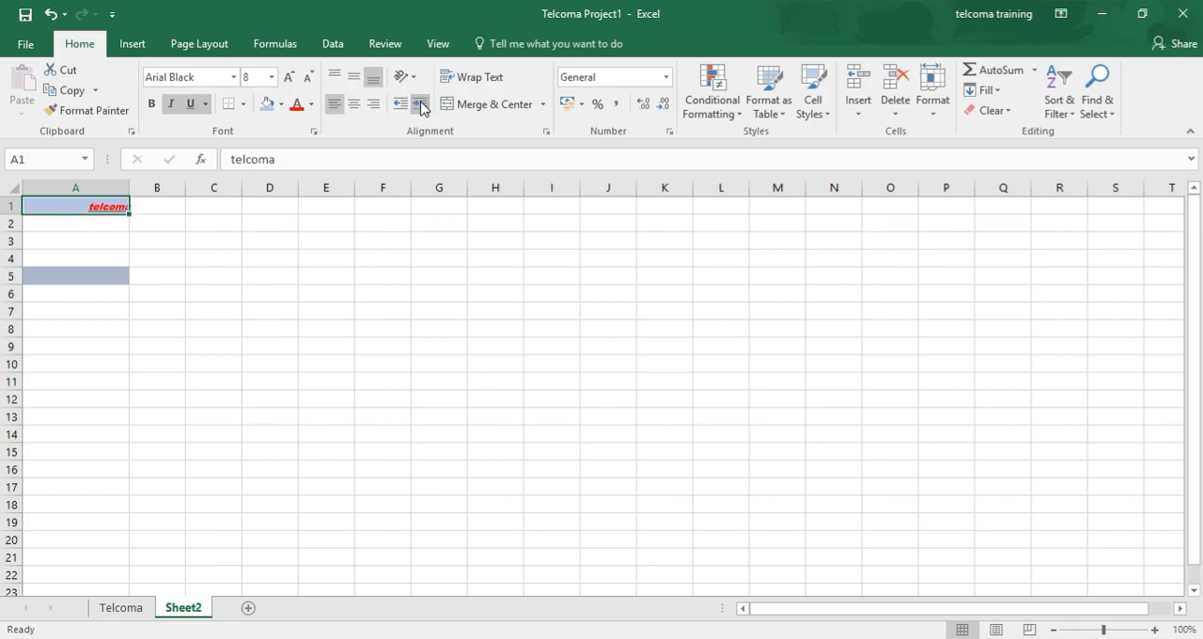
Step: Try right, centre and left horizontal alignment in turn on the text in cell A1
left_click(374, 110)
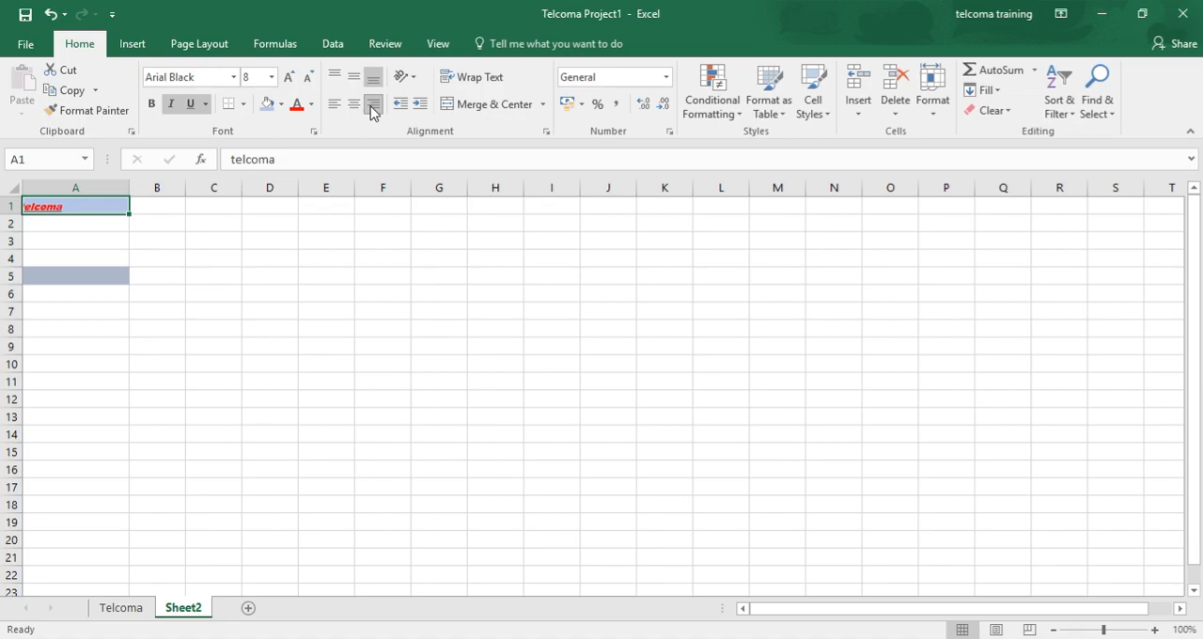
left_click(353, 108)
left_click(333, 108)
Step: Try top, middle and bottom vertical alignment in turn on the text in cell A1
left_click(333, 81)
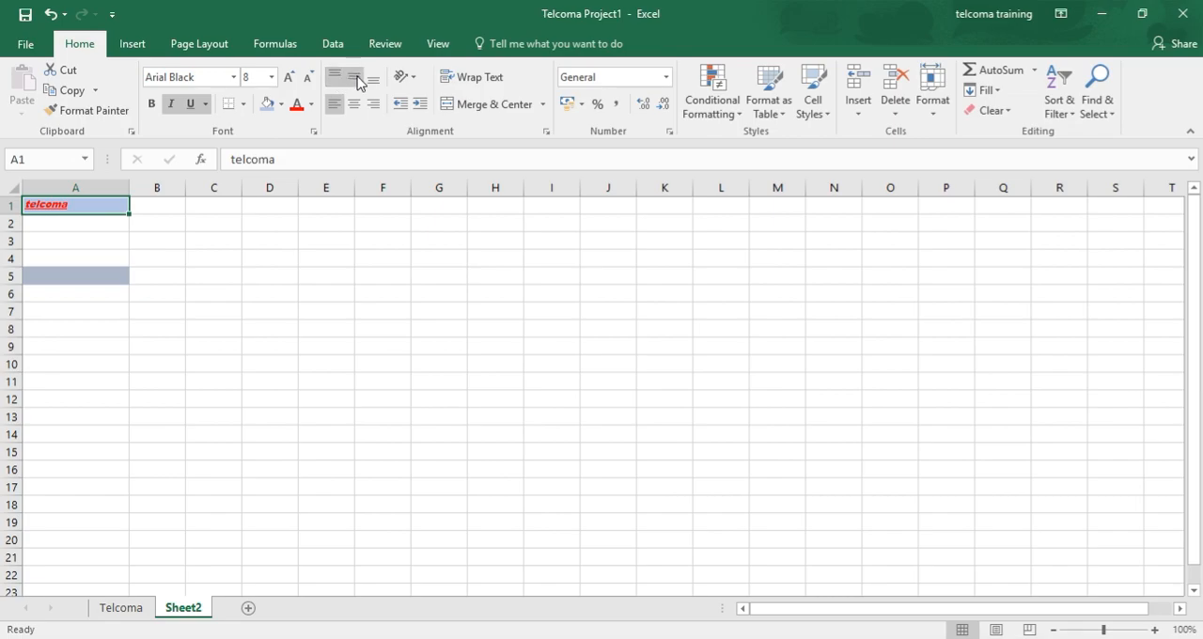
left_click(353, 79)
left_click(374, 79)
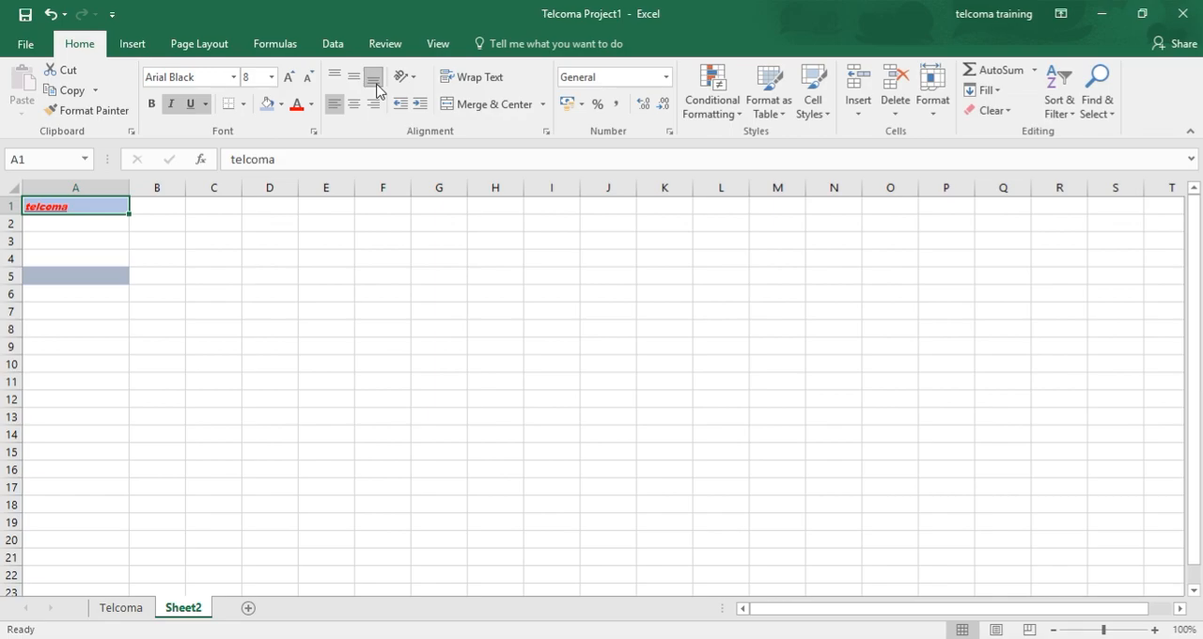
Step: Centre the text in cell A1 horizontally and keep the cell selected
right_click(110, 207)
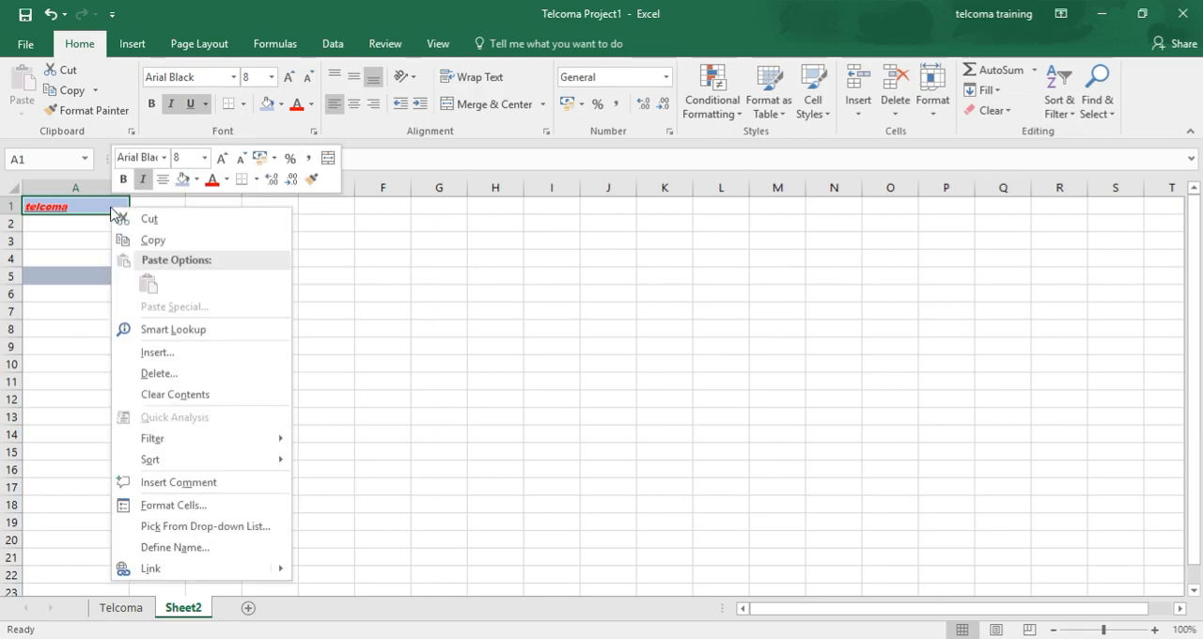
left_click(164, 179)
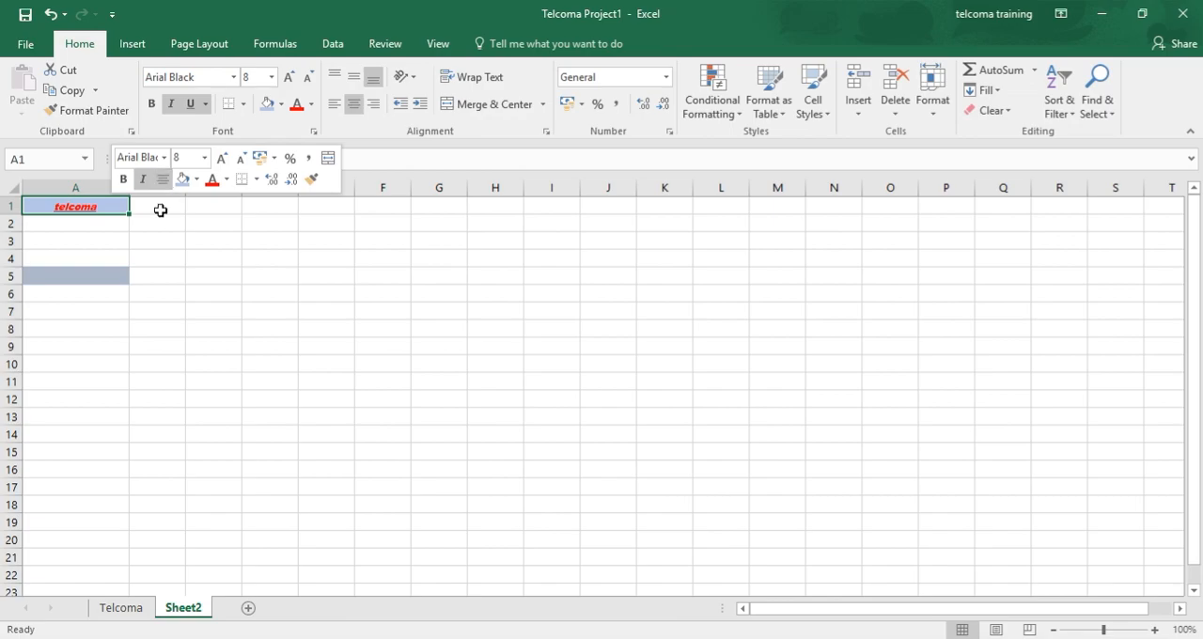
left_click(137, 211)
left_click(114, 212)
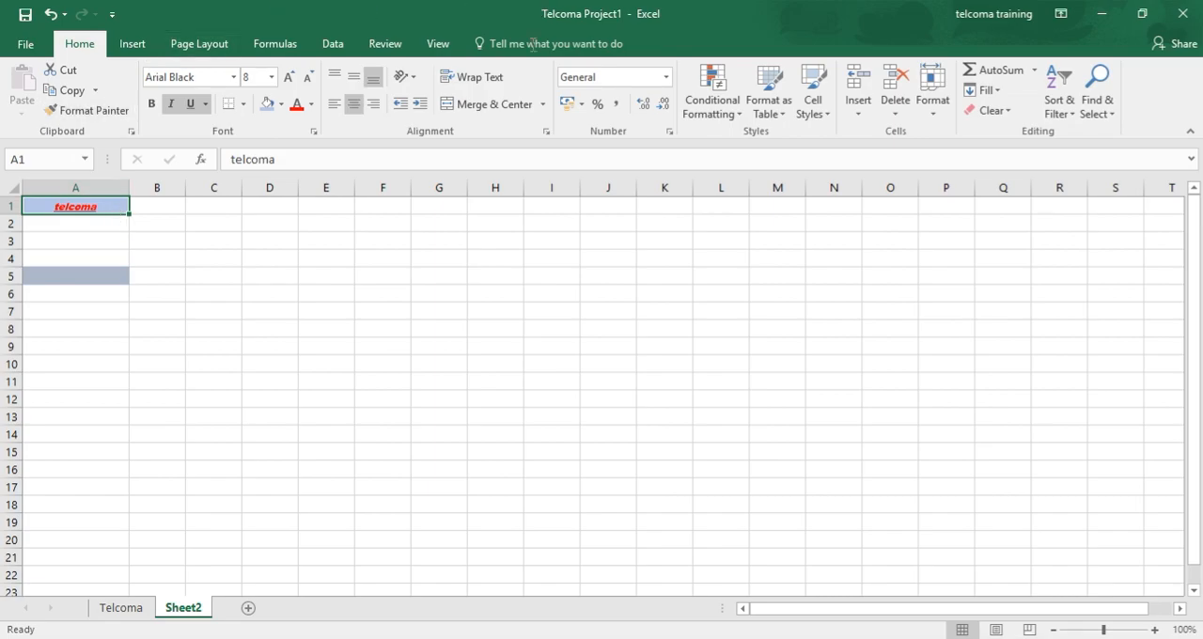
Step: Right-align the text in cell A1 with one indent level and align it to the top of the cell
left_click(428, 111)
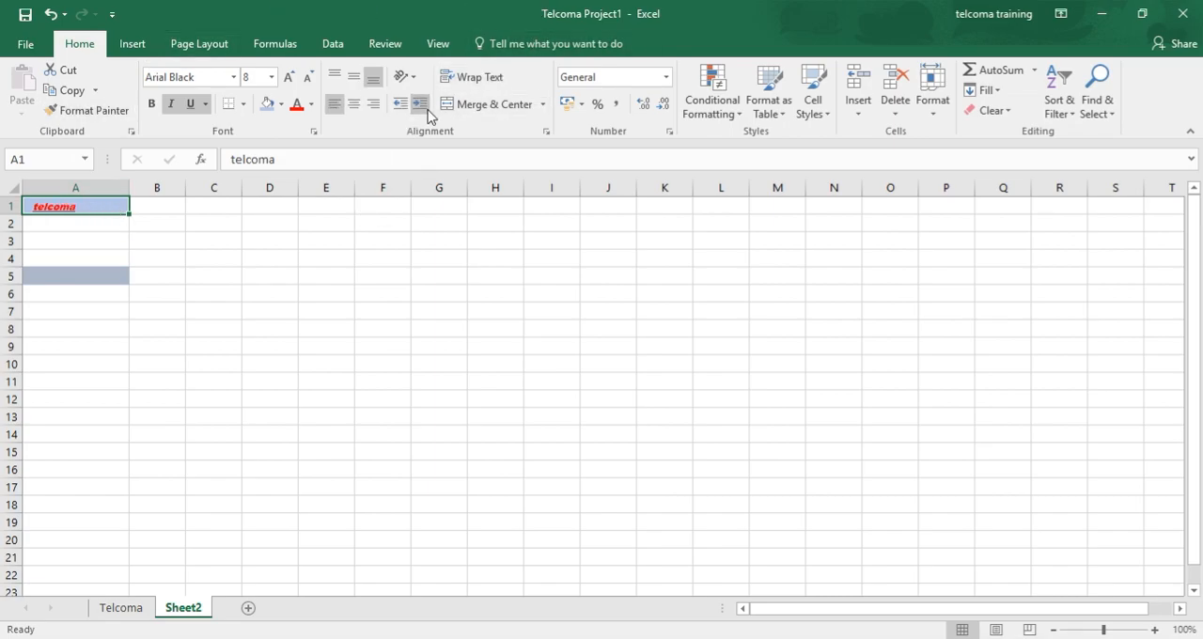
left_click(368, 110)
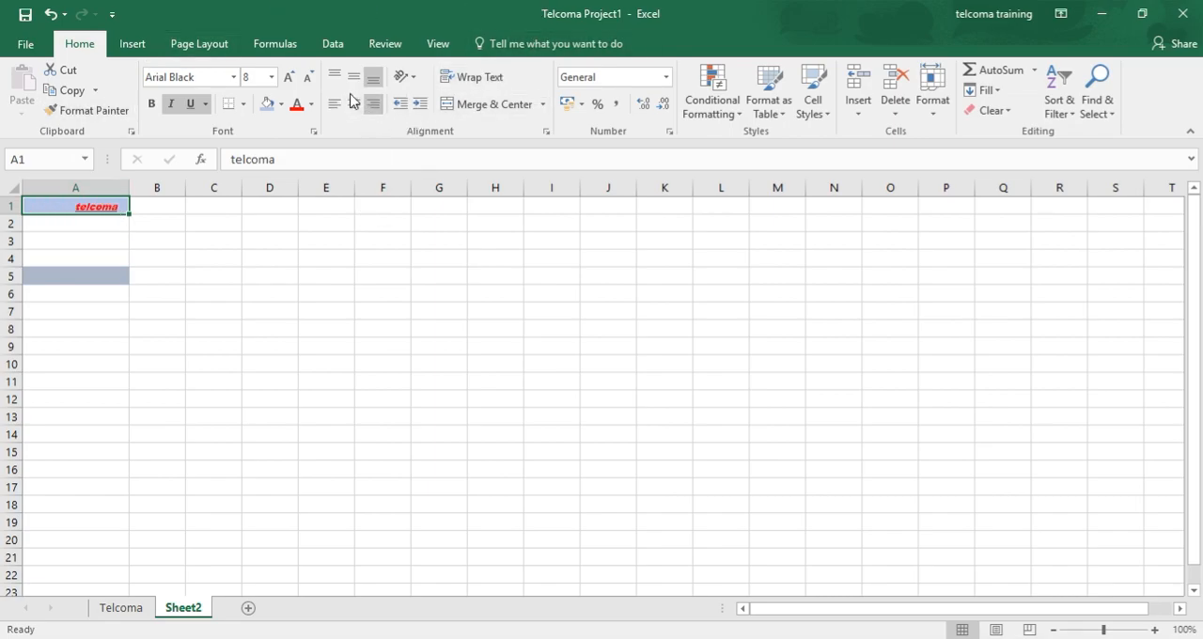
left_click(355, 76)
left_click(328, 83)
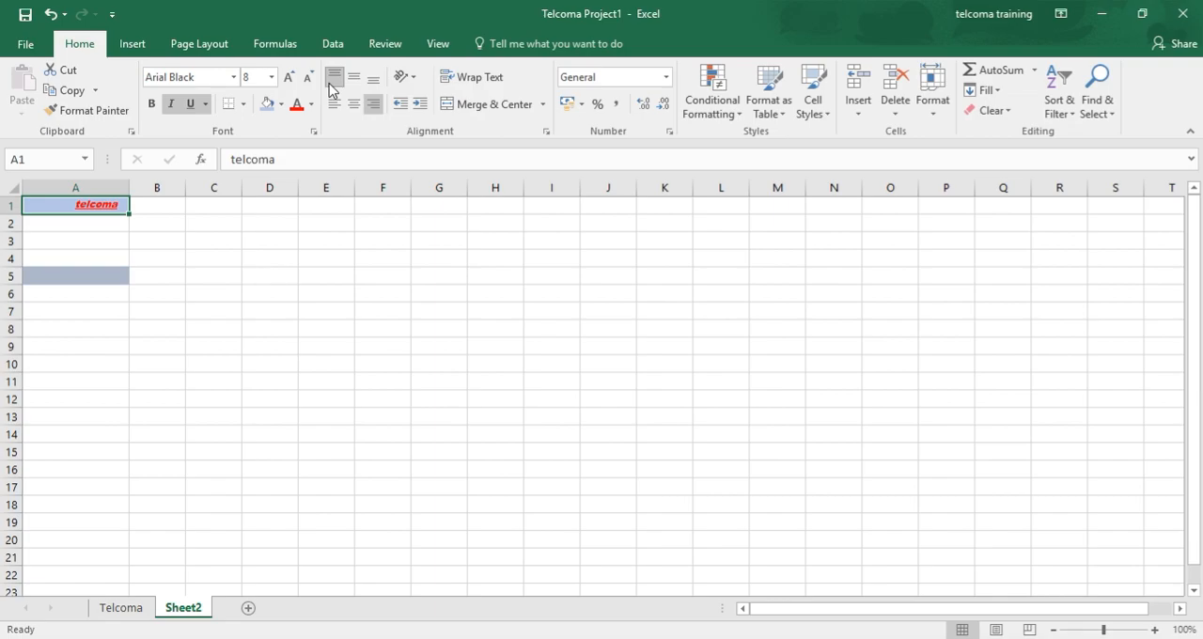
left_click(233, 79)
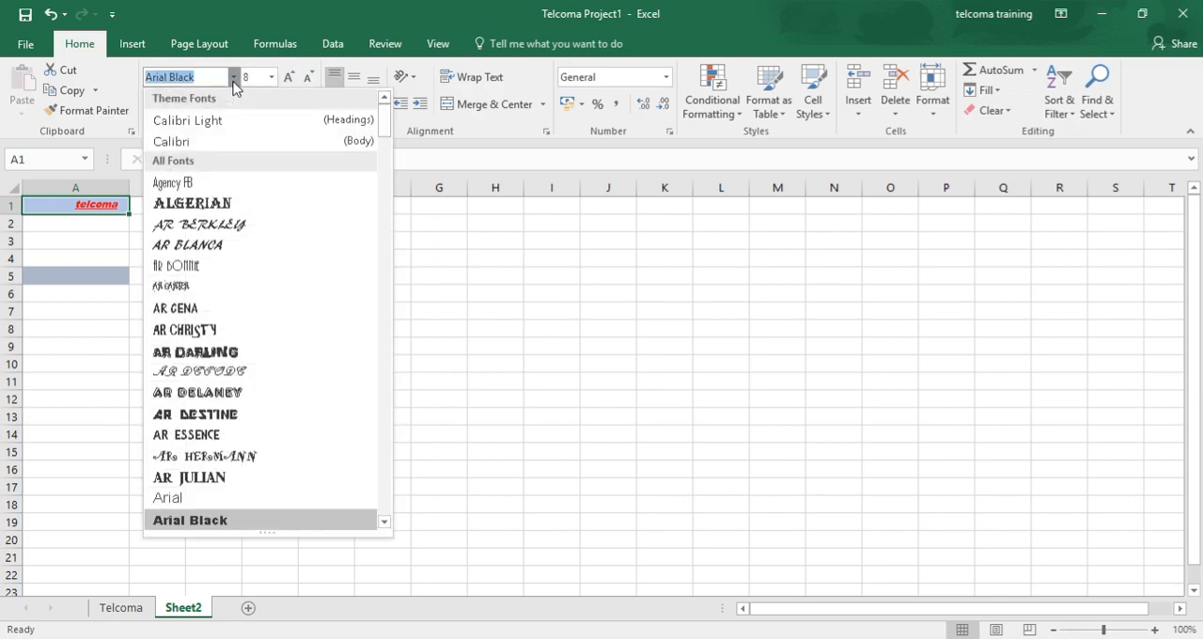
left_click(337, 14)
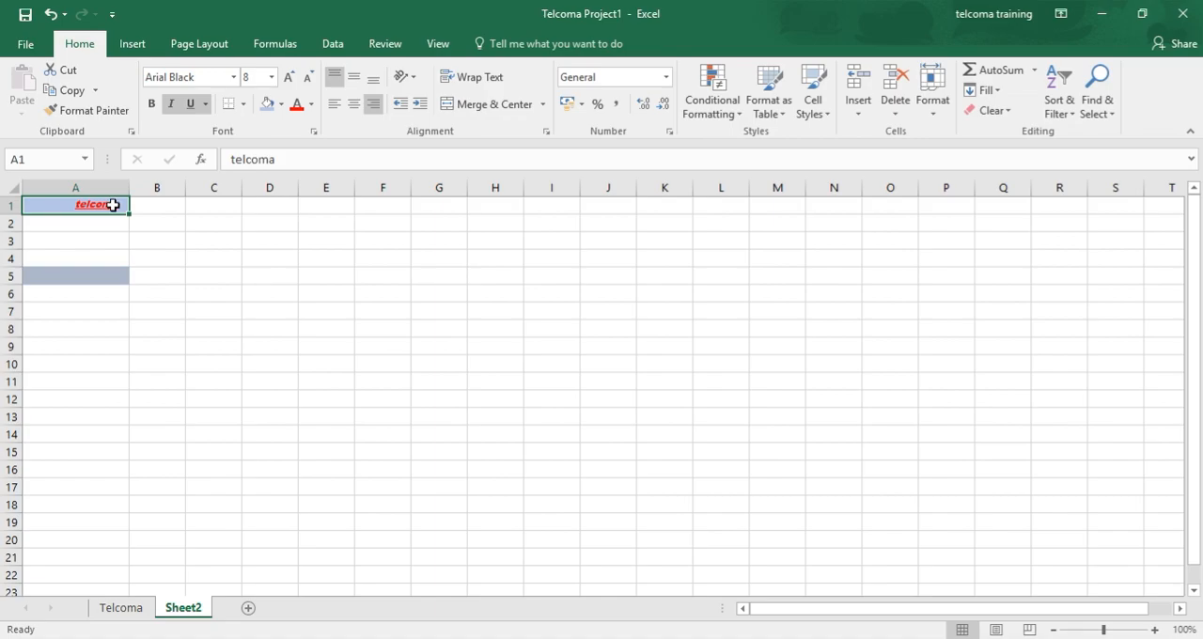
Step: Replace the content of cell A1 with the number 2
type("2")
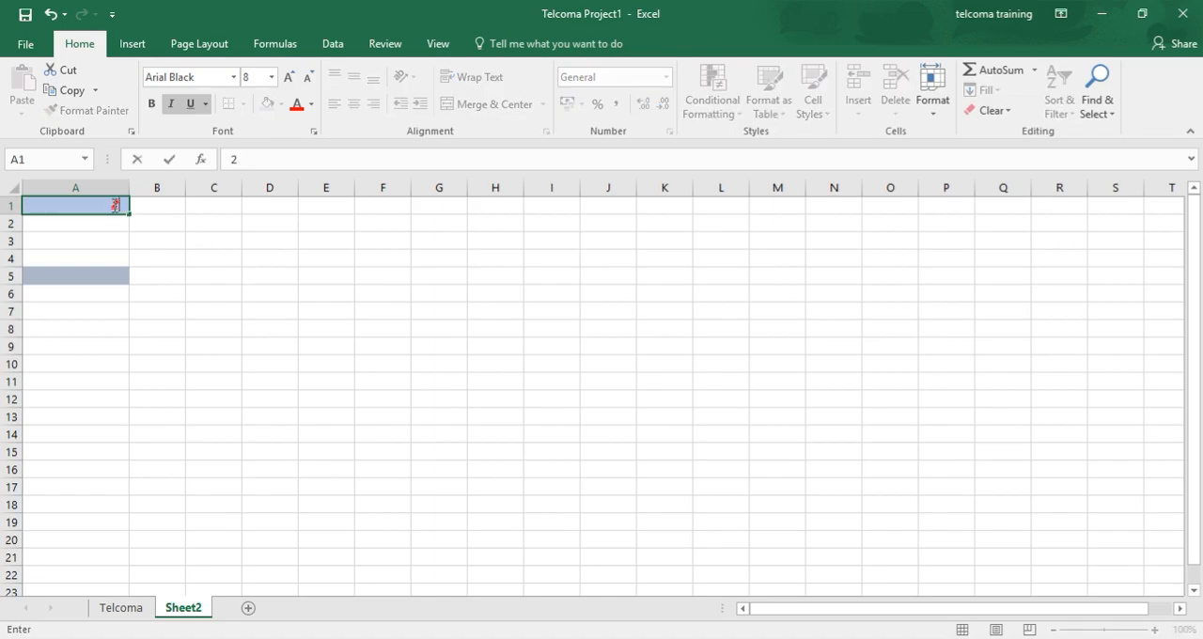
left_click(148, 270)
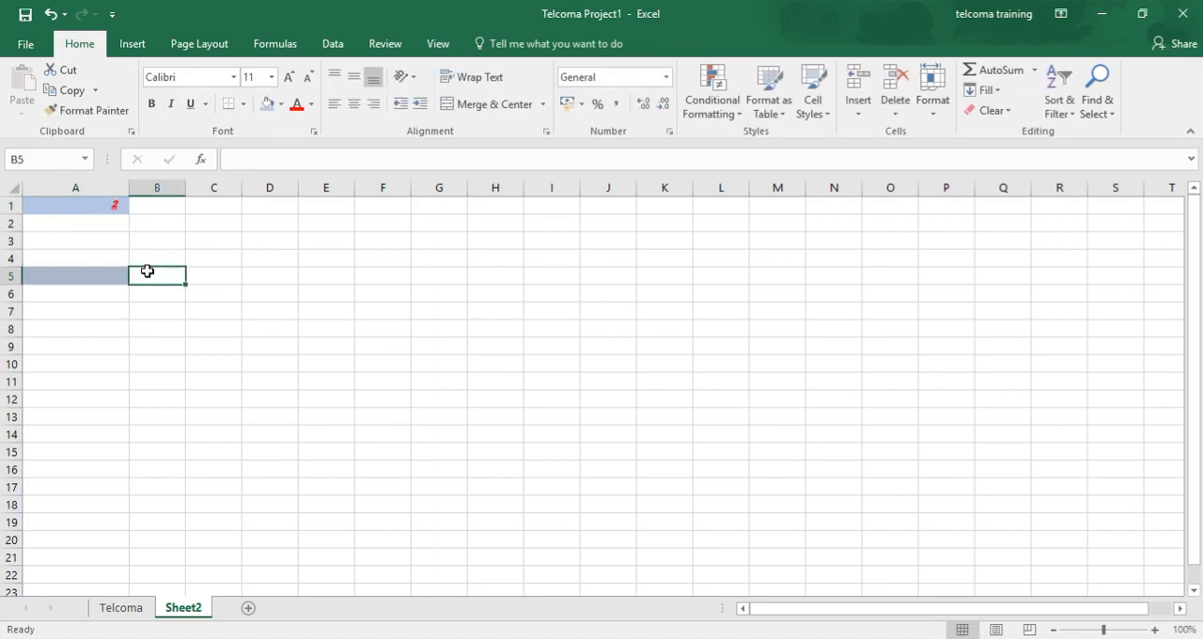